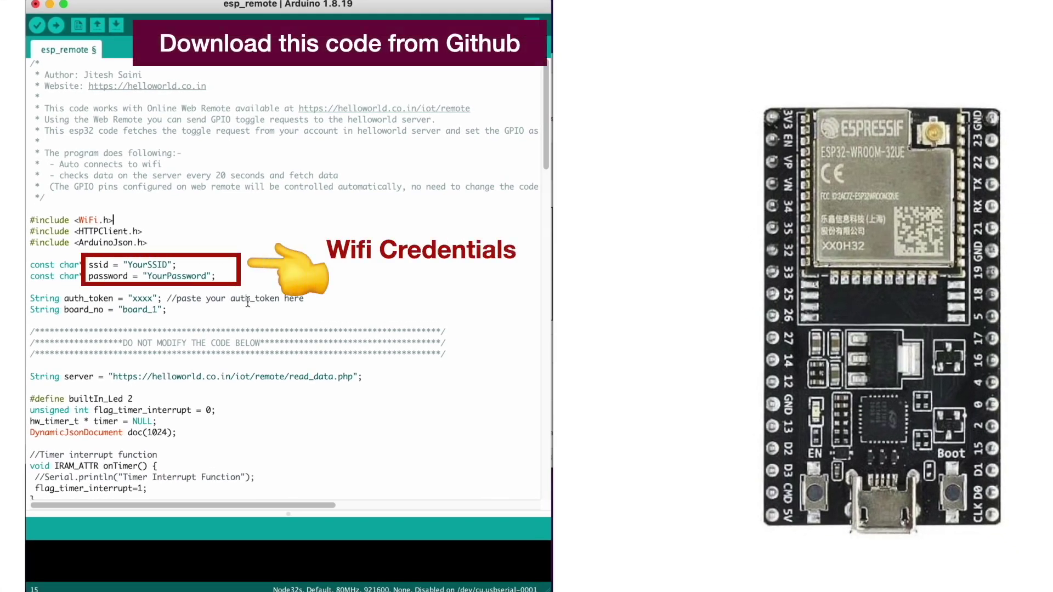
# Step: Replace the xxxx placeholder in the auth_token line with the account's authentication token
pyautogui.doubleClick(144, 299)
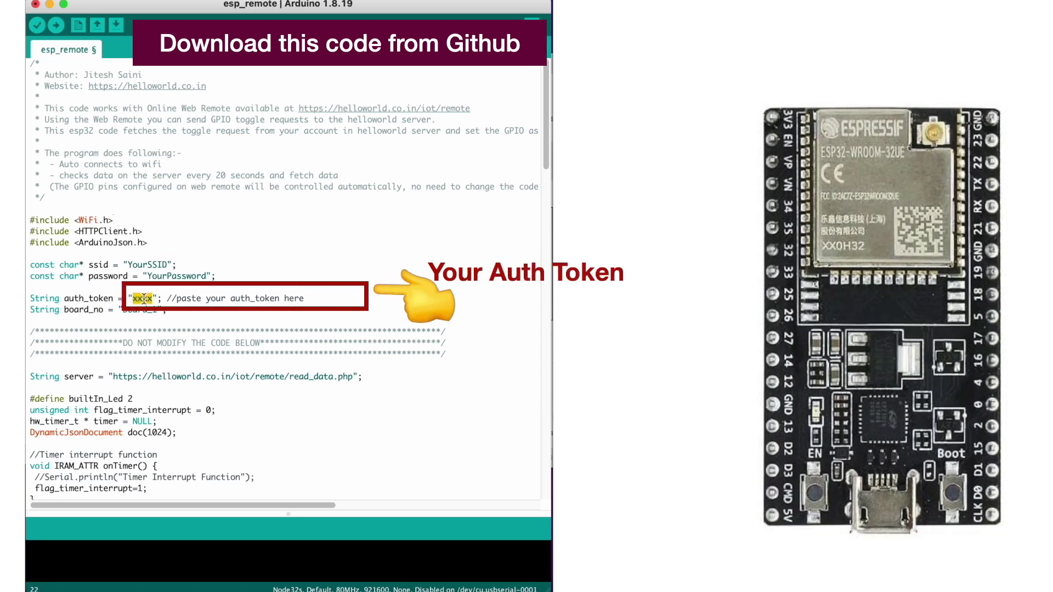
pyautogui.press('super+v')
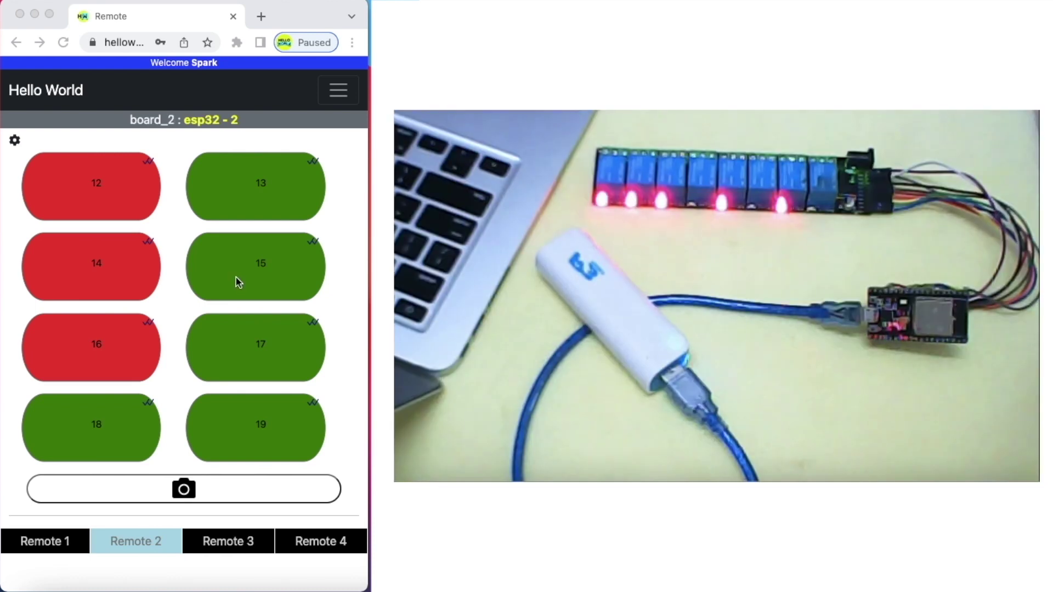
# Step: On Remote 2, turn GPIO 15, 17 and 19 off, then GPIO 12 on
pyautogui.click(236, 279)
pyautogui.click(225, 351)
pyautogui.click(221, 429)
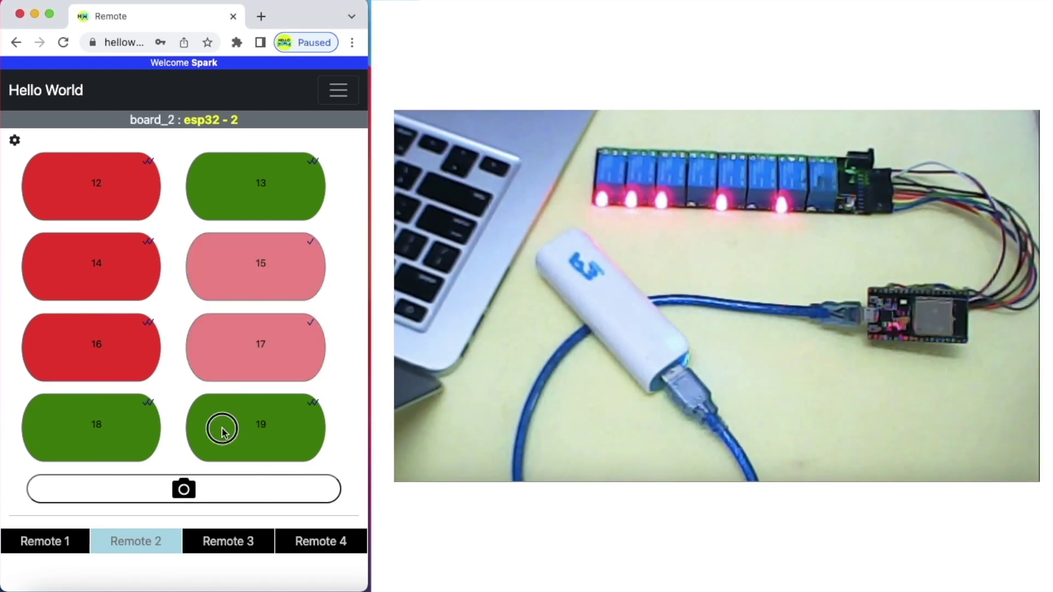
pyautogui.click(126, 216)
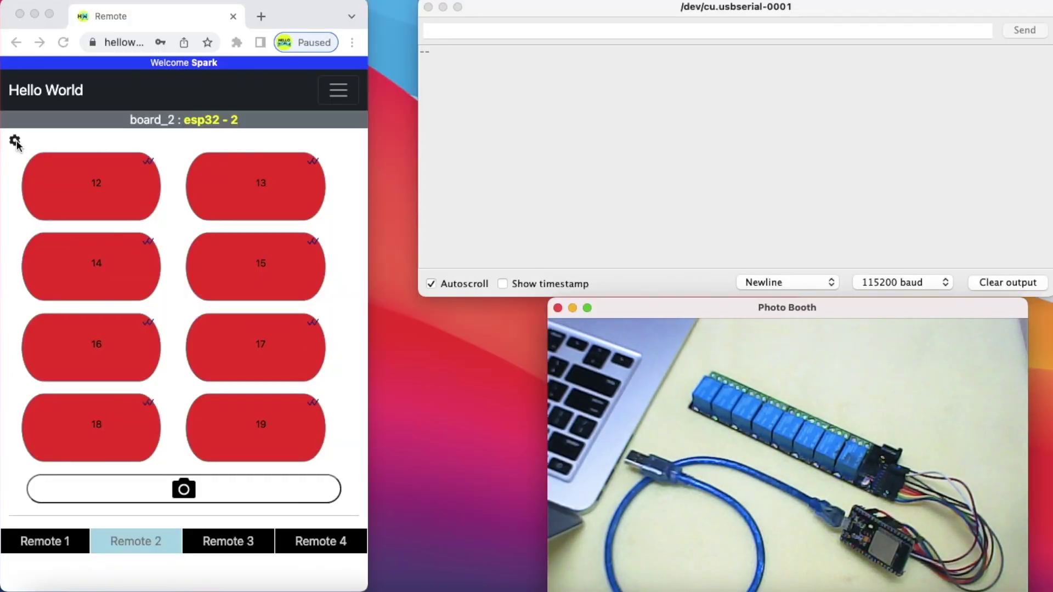
# Step: Bring the helloworld web remote browser window to the front
pyautogui.click(16, 142)
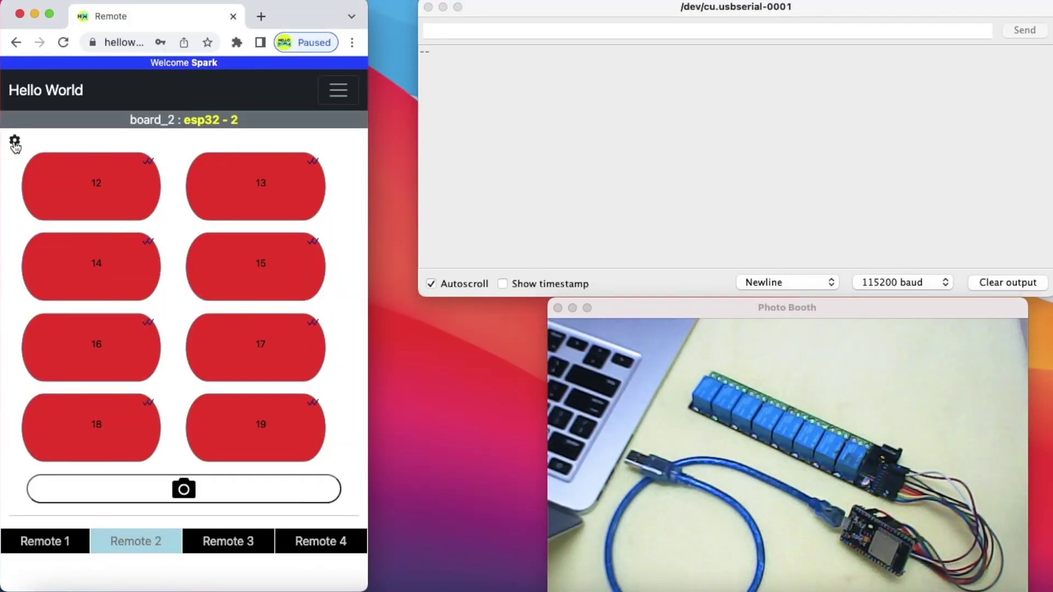
# Step: Open the board_2 Configure Remote settings for GPIO 12–19, then close them without saving
pyautogui.click(15, 144)
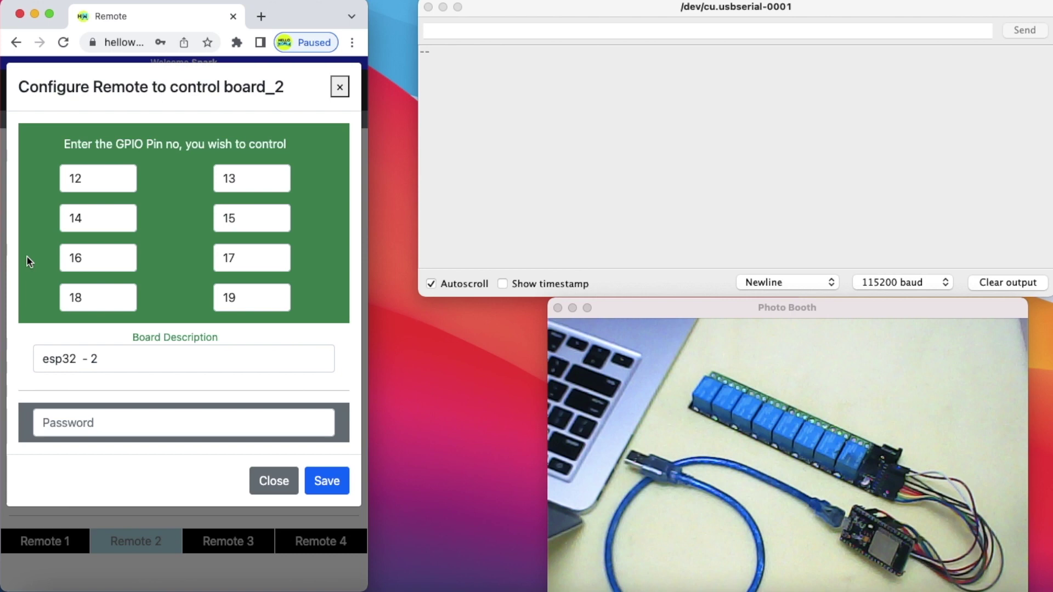
pyautogui.click(272, 480)
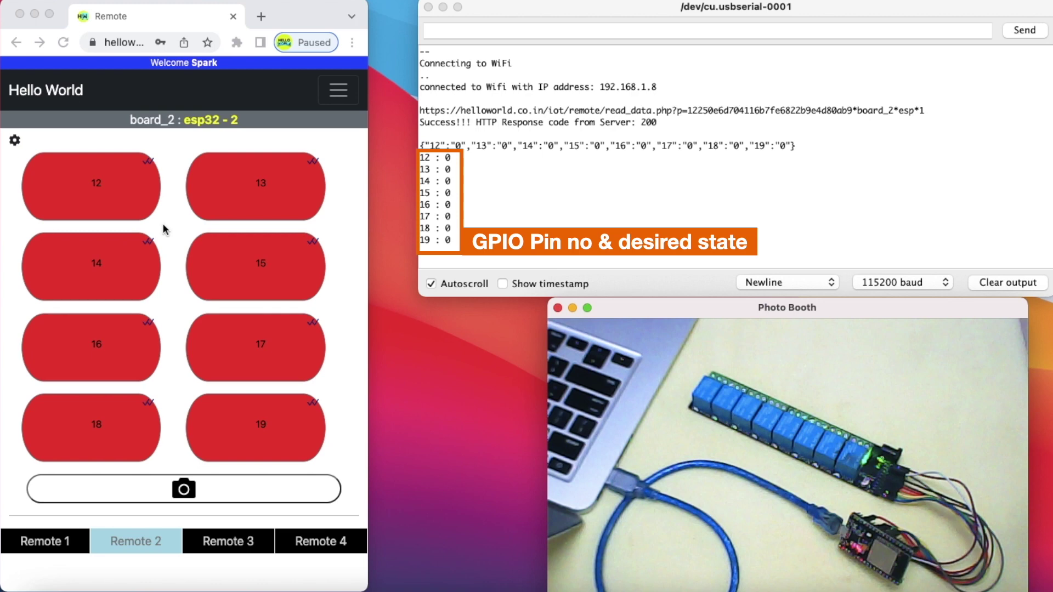
# Step: Switch board_2's GPIO 12, 14, 16 and 18 on, then check the camera view
pyautogui.click(59, 207)
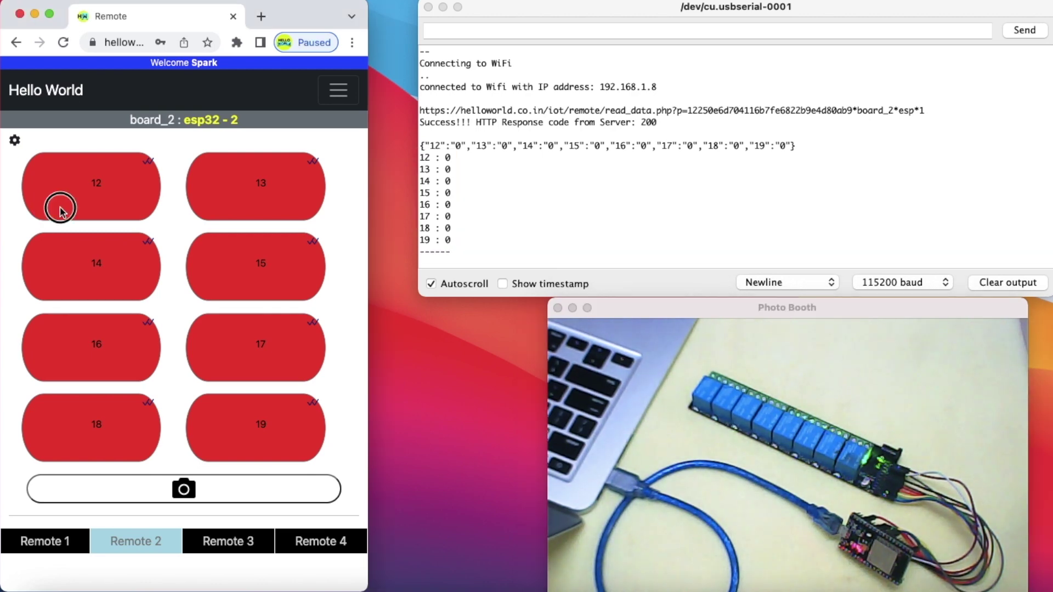
pyautogui.click(61, 256)
pyautogui.click(70, 333)
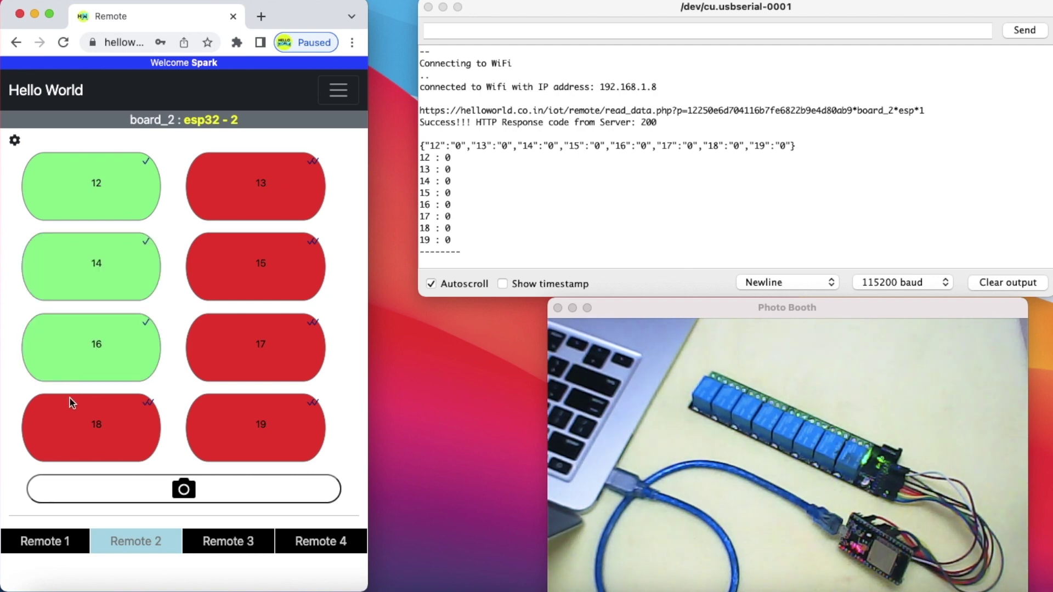
pyautogui.click(65, 424)
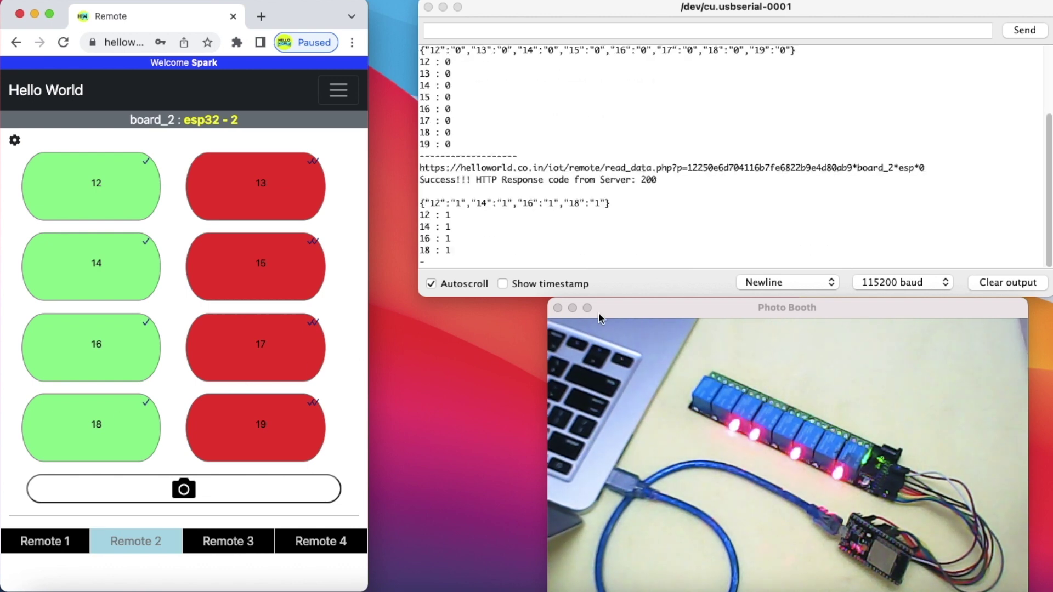
pyautogui.click(658, 305)
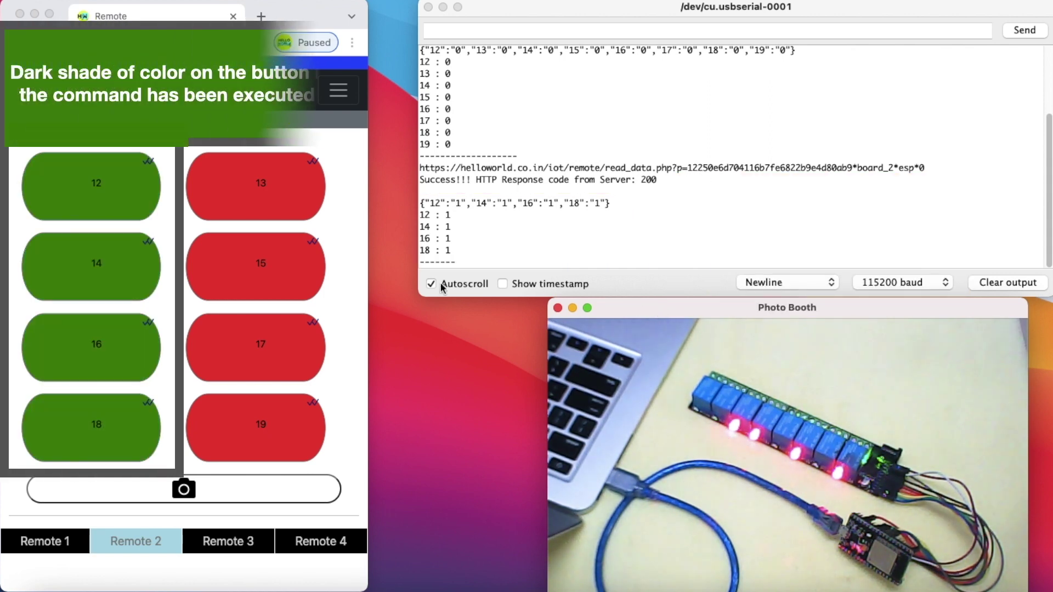
# Step: Switch GPIO 13, 15, 17 and 19 on, turn 18, 16 and 14 back off, and check the camera
pyautogui.click(301, 206)
pyautogui.click(301, 259)
pyautogui.click(291, 348)
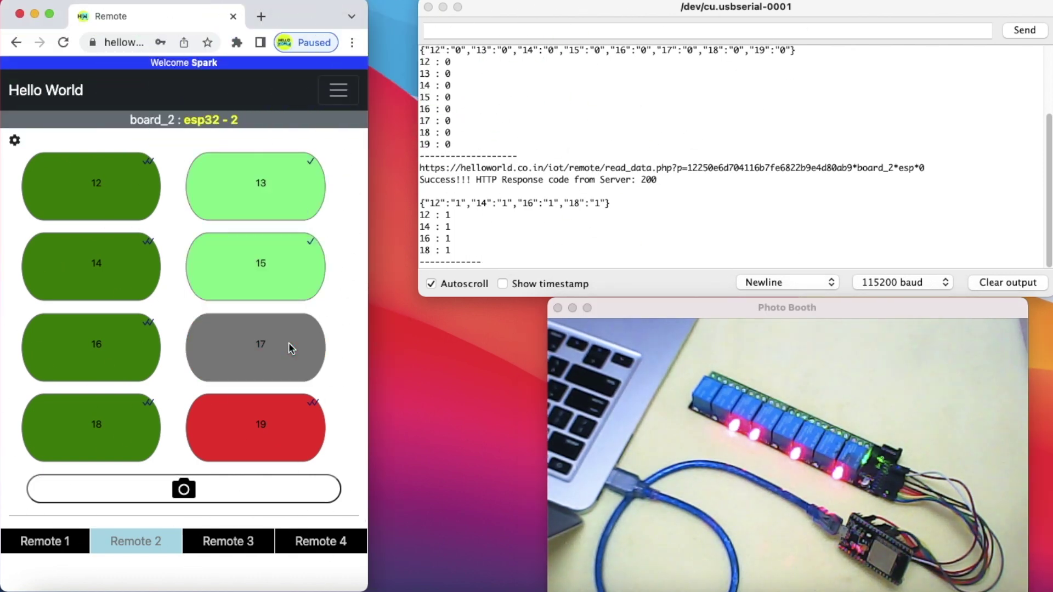
pyautogui.click(285, 404)
pyautogui.click(137, 425)
pyautogui.click(133, 351)
pyautogui.click(126, 271)
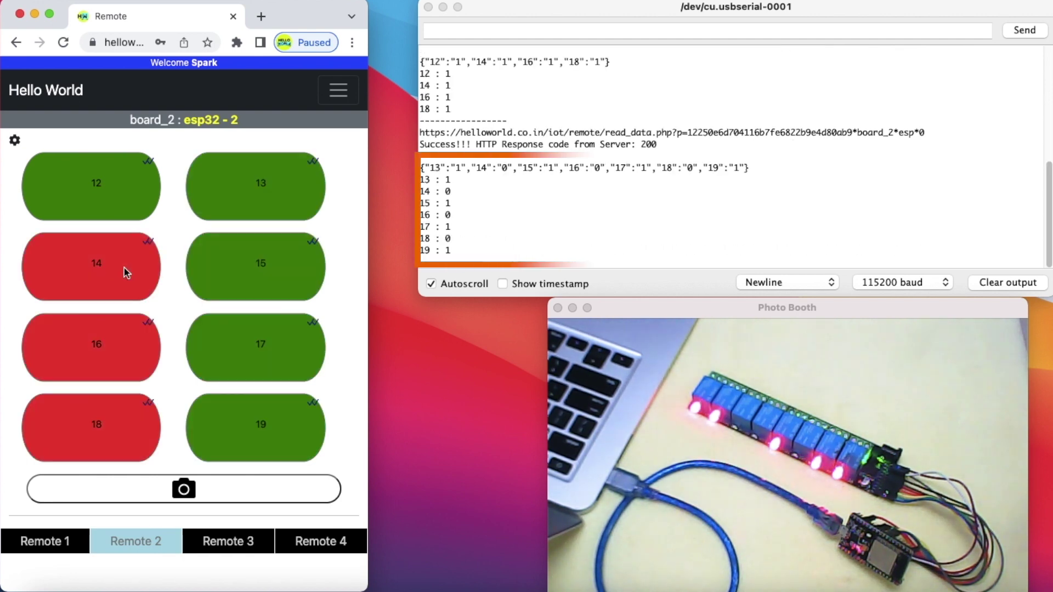
pyautogui.click(645, 311)
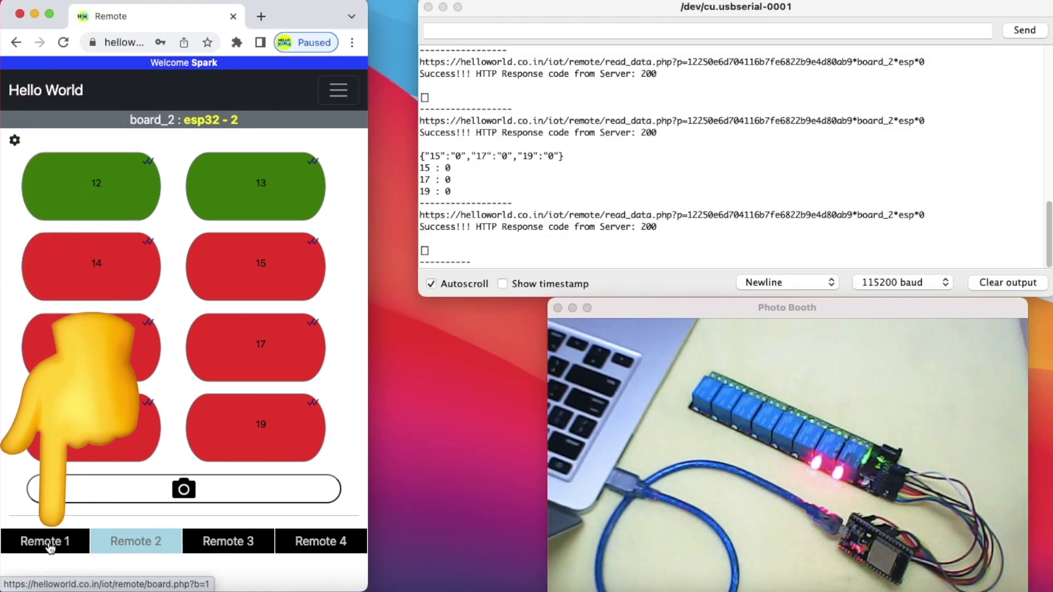
# Step: Move to the board_1 remote, check the camera view, and turn board_1's GPIO 2 on
pyautogui.click(49, 542)
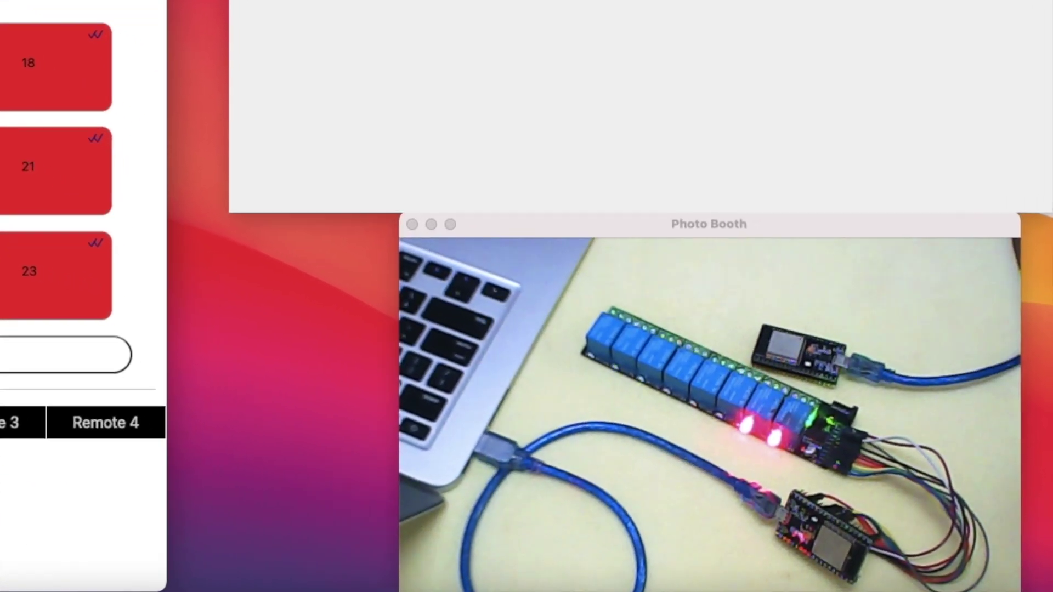
pyautogui.click(657, 295)
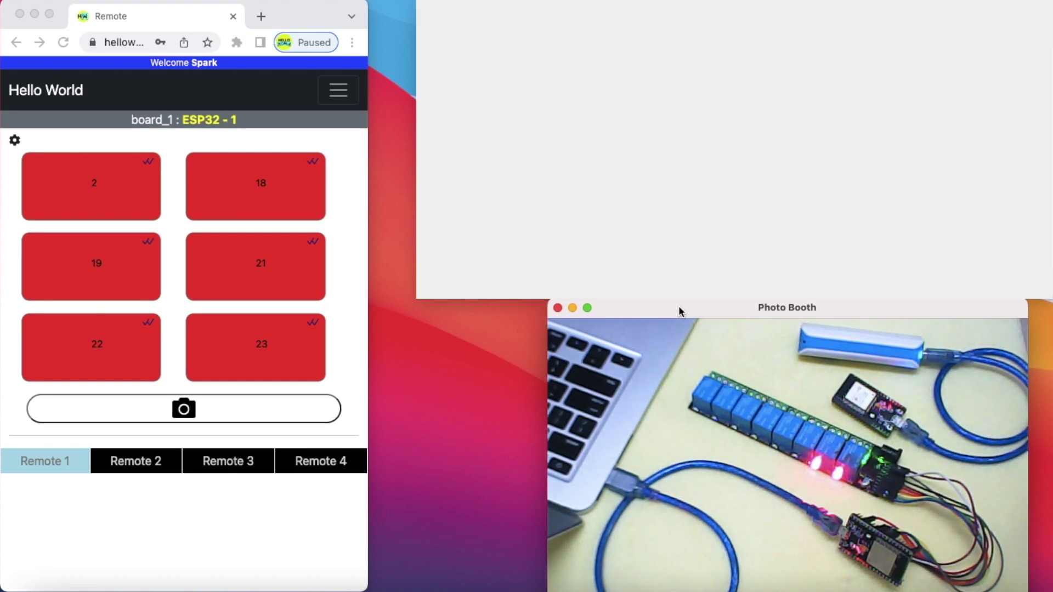
pyautogui.click(124, 204)
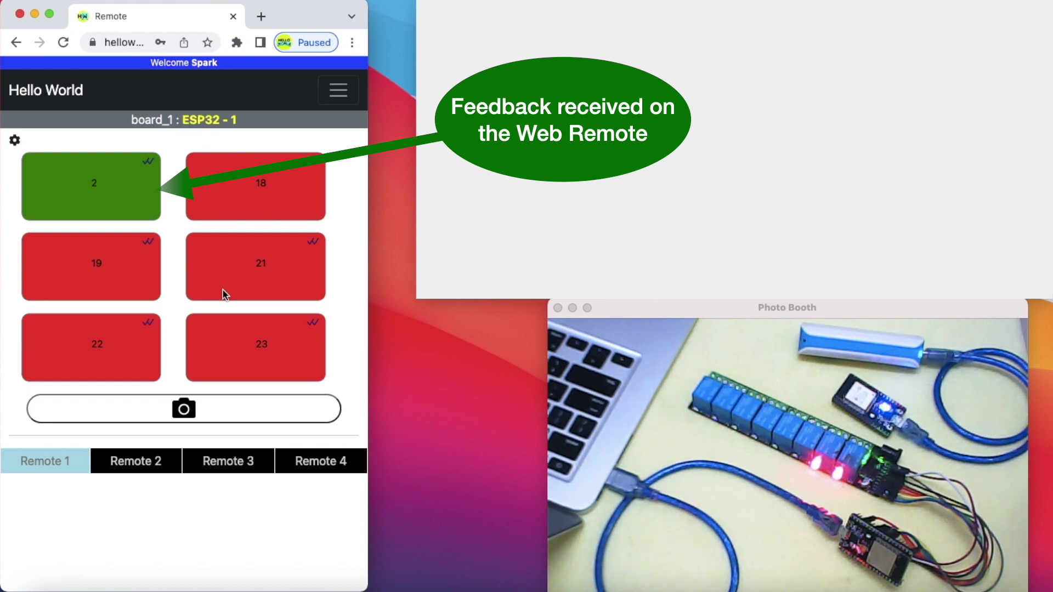
# Step: Return to the board_2 remote and switch GPIO 19, 18, 16 and 14 on
pyautogui.click(137, 464)
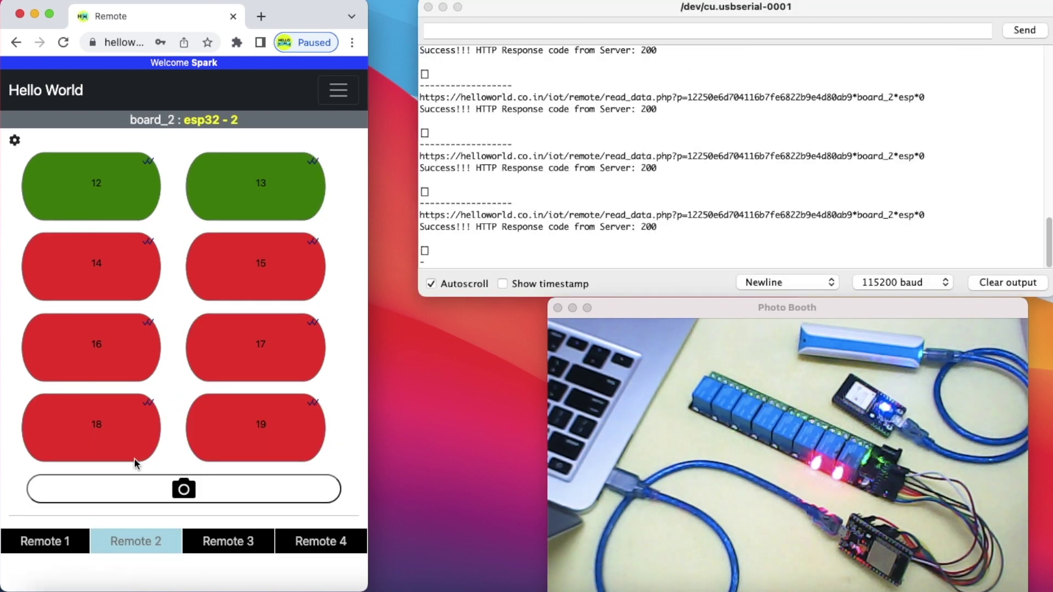
pyautogui.click(214, 442)
pyautogui.click(140, 409)
pyautogui.click(134, 367)
pyautogui.click(137, 288)
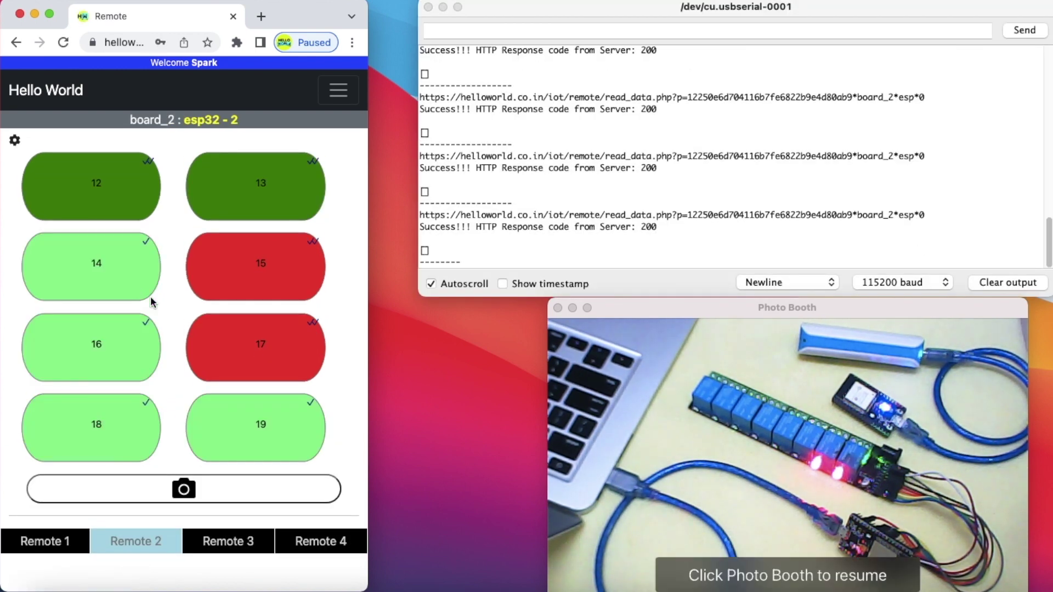
pyautogui.click(646, 305)
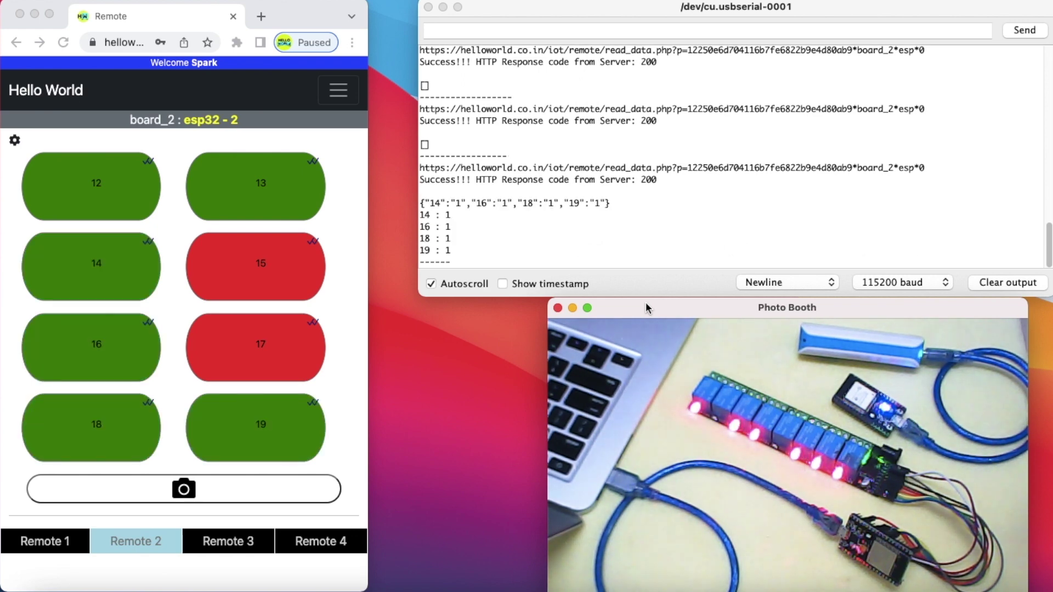
# Step: Switch GPIO 15 and 17 on, then turn GPIO 16, 14 and 12 off
pyautogui.click(215, 284)
pyautogui.click(230, 345)
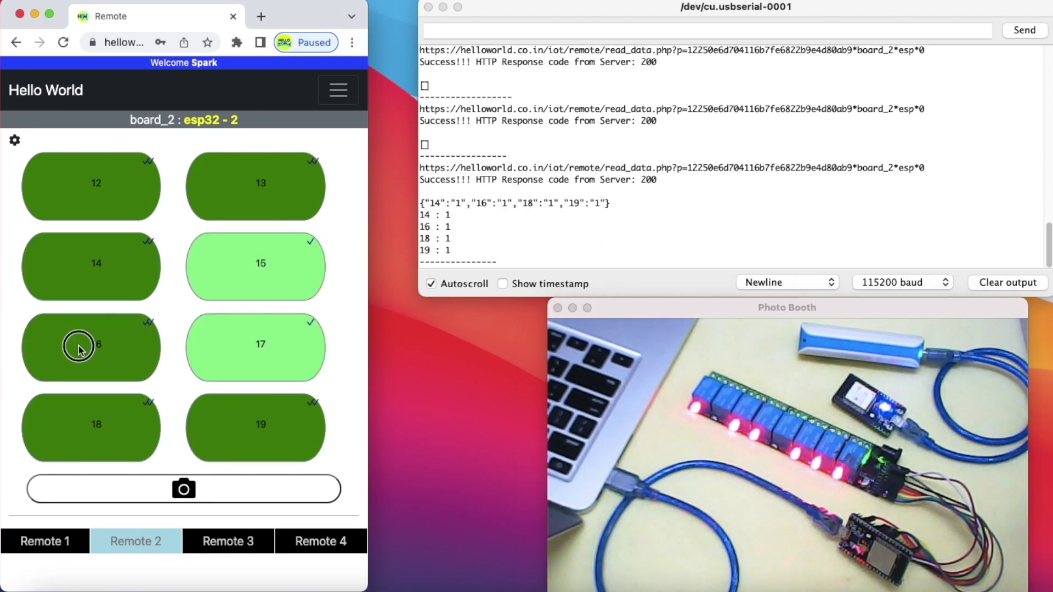
pyautogui.click(77, 348)
pyautogui.click(68, 273)
pyautogui.click(55, 207)
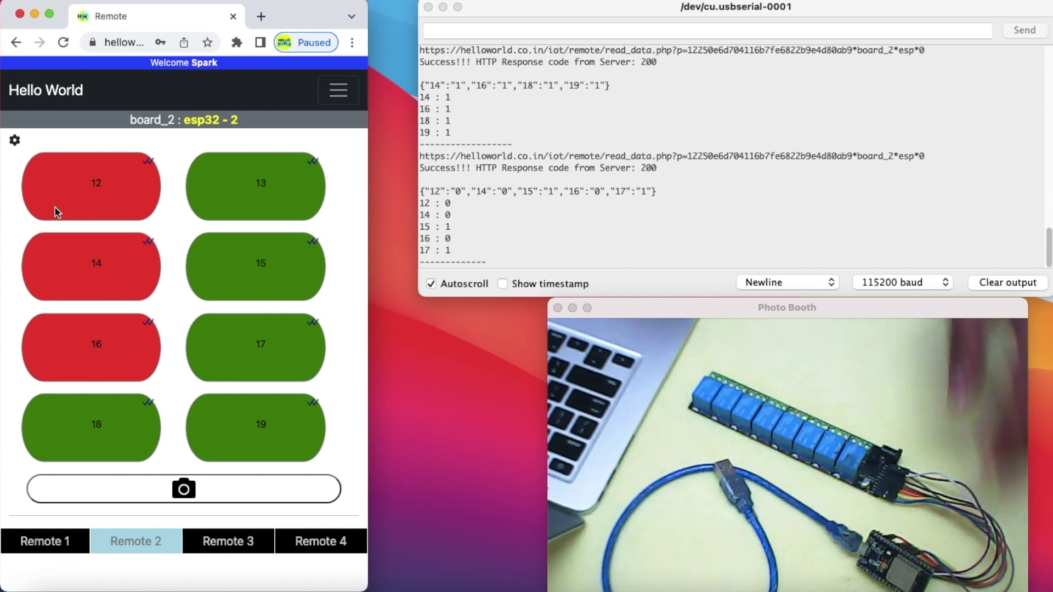
pyautogui.click(634, 308)
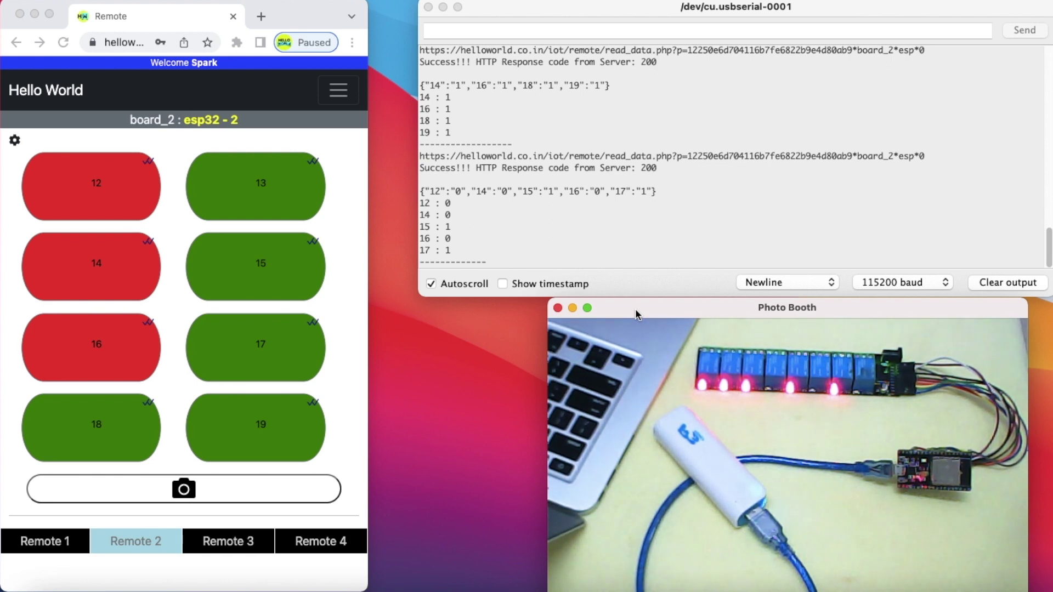
# Step: Bring the web remote forward and request board_2's GPIO 15, 17, 19 off and GPIO 12 on
pyautogui.click(238, 282)
pyautogui.click(238, 283)
pyautogui.click(224, 348)
pyautogui.click(222, 431)
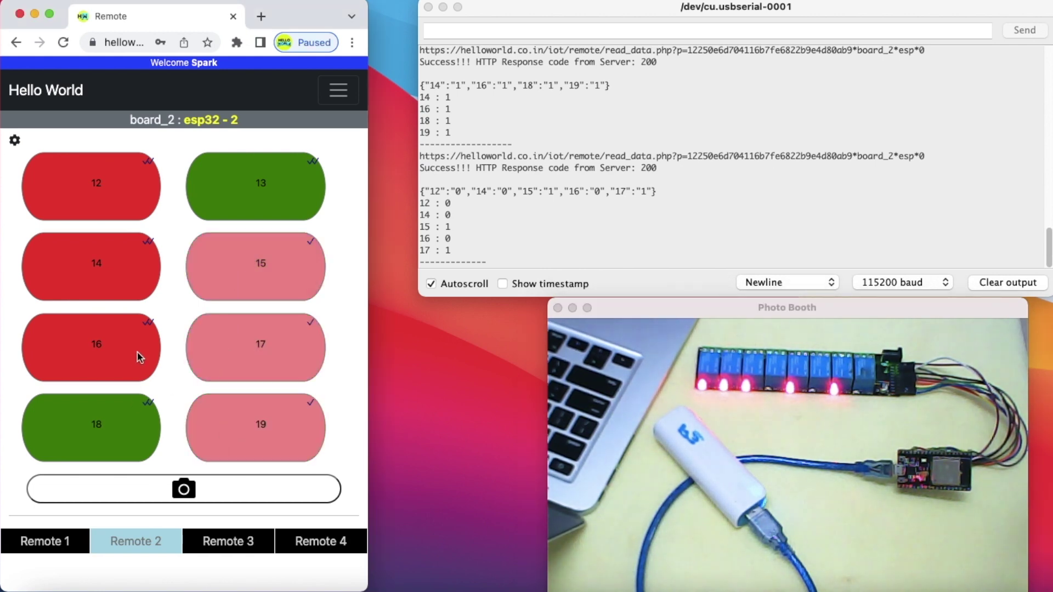
pyautogui.click(124, 212)
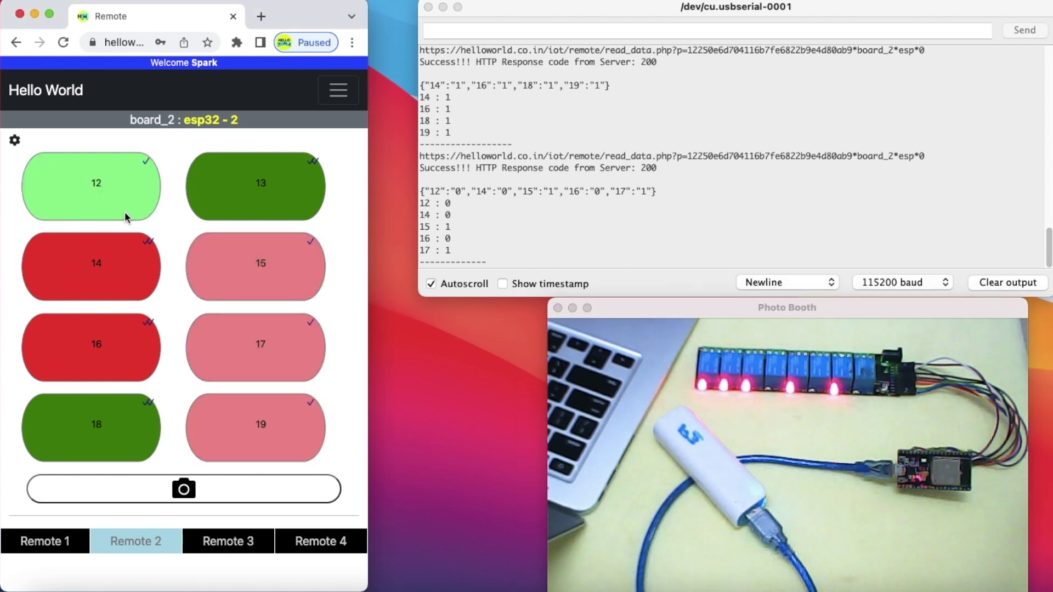